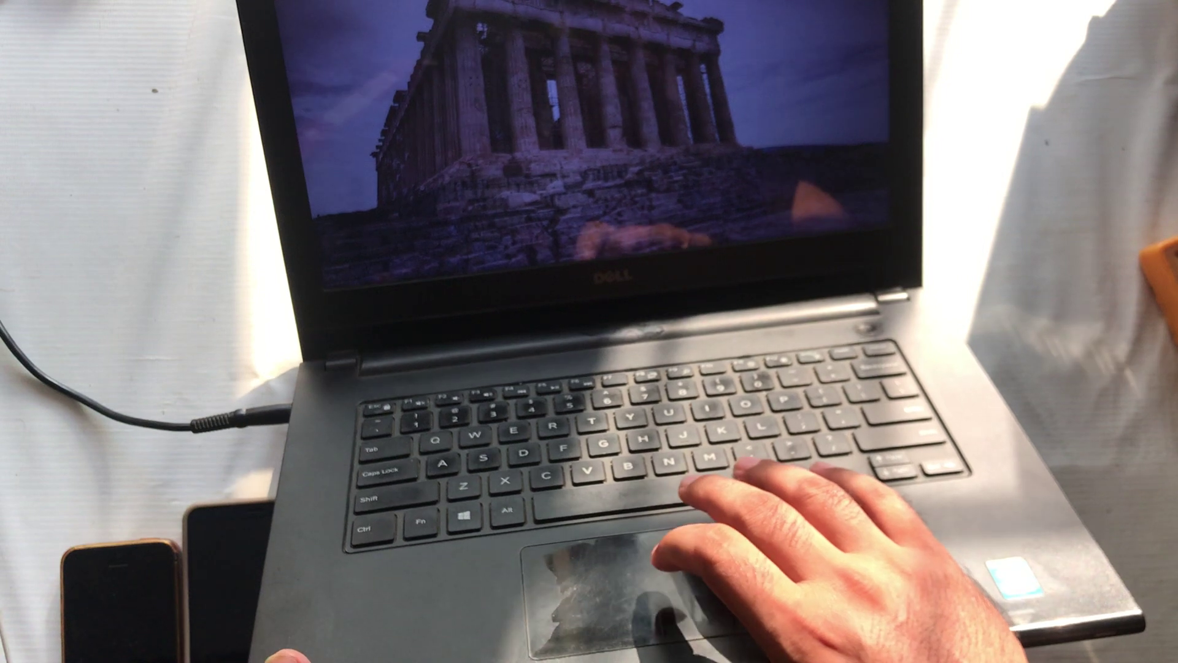
key(Return)
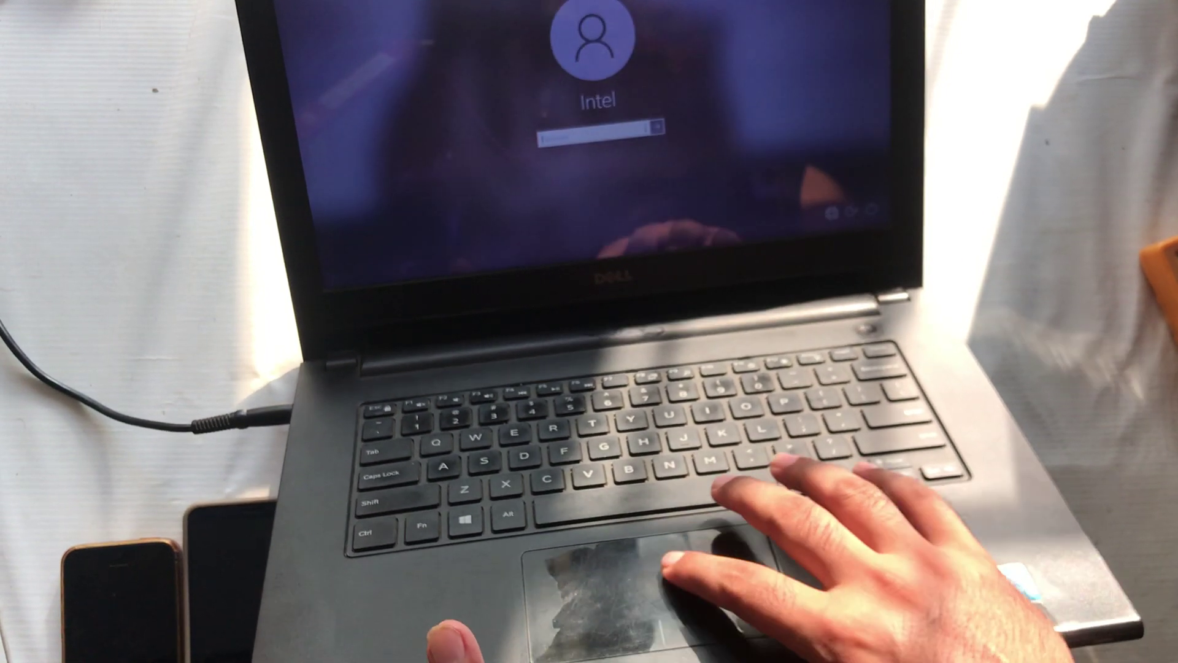